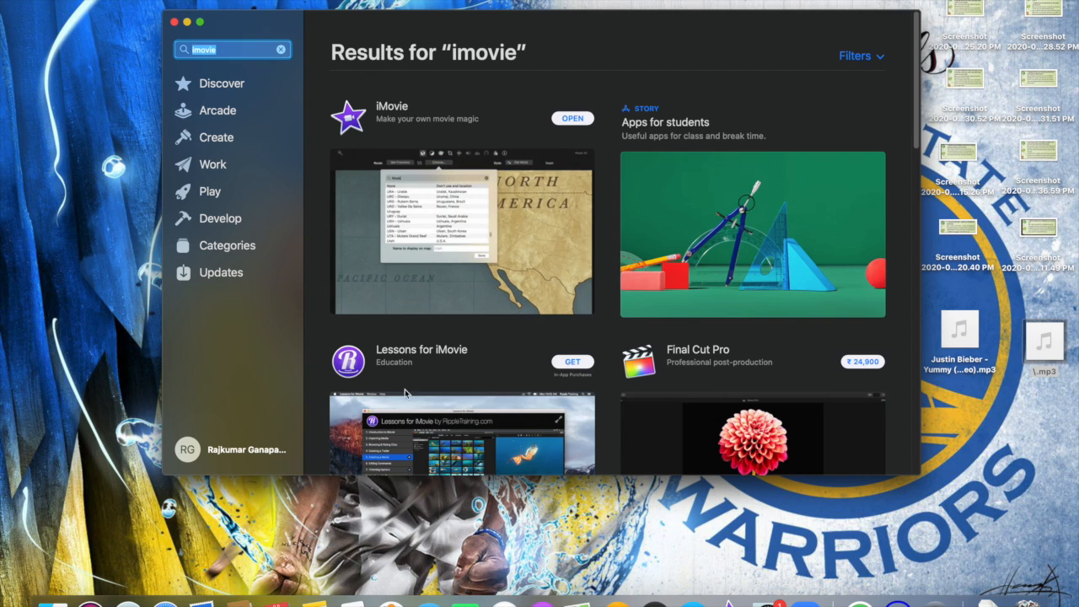
# - Switch to iMovie
pyautogui.click(729, 600)
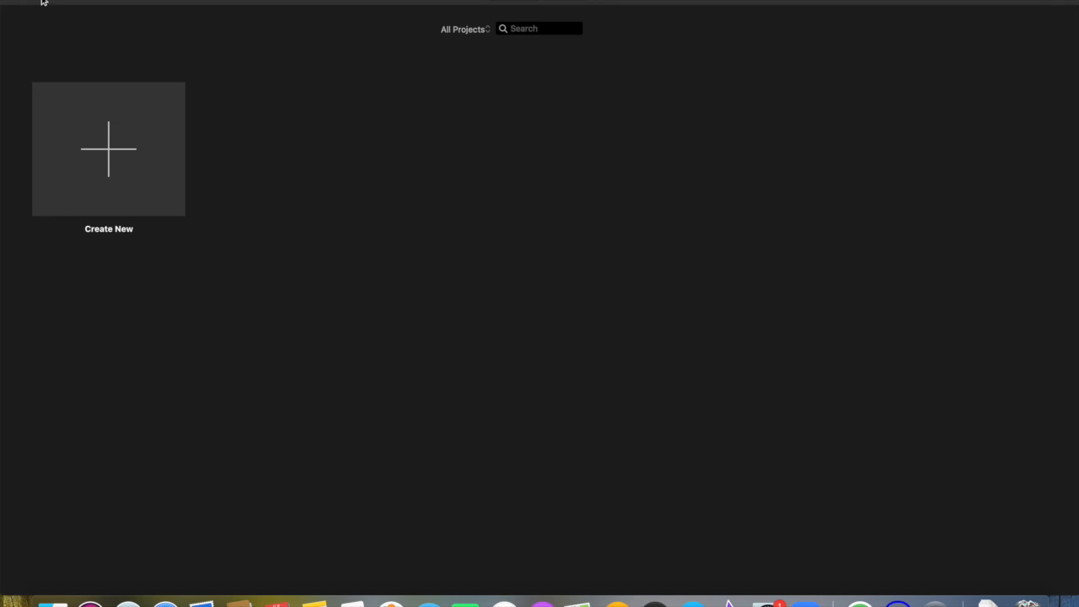
# - Look through the trailer templates offered for a new project, and leave without creating one
pyautogui.click(95, 125)
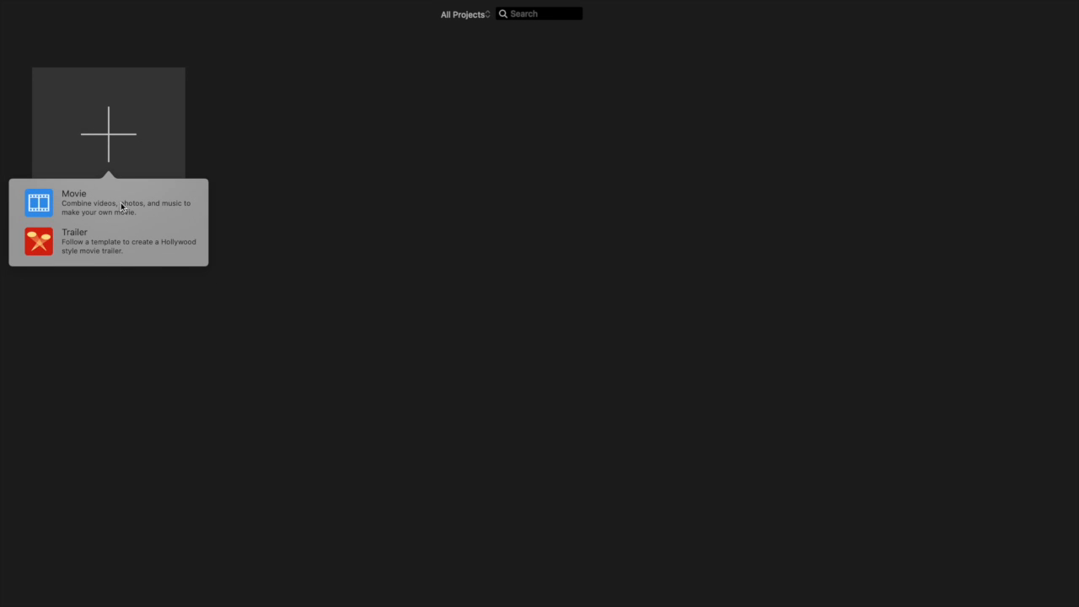
pyautogui.hscroll(1, 130, 183)
pyautogui.click(109, 252)
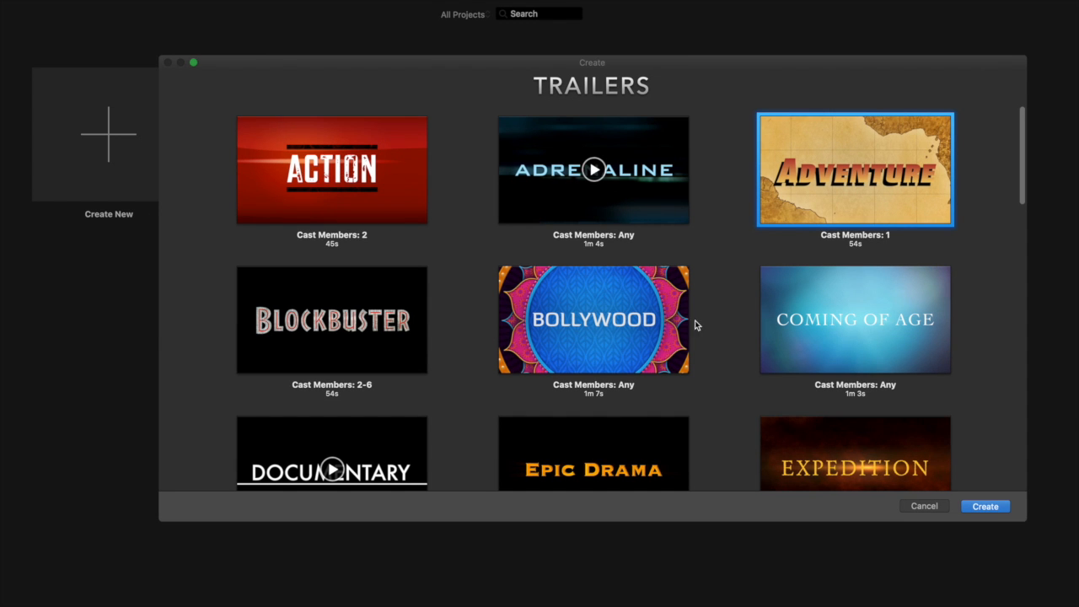
pyautogui.click(910, 507)
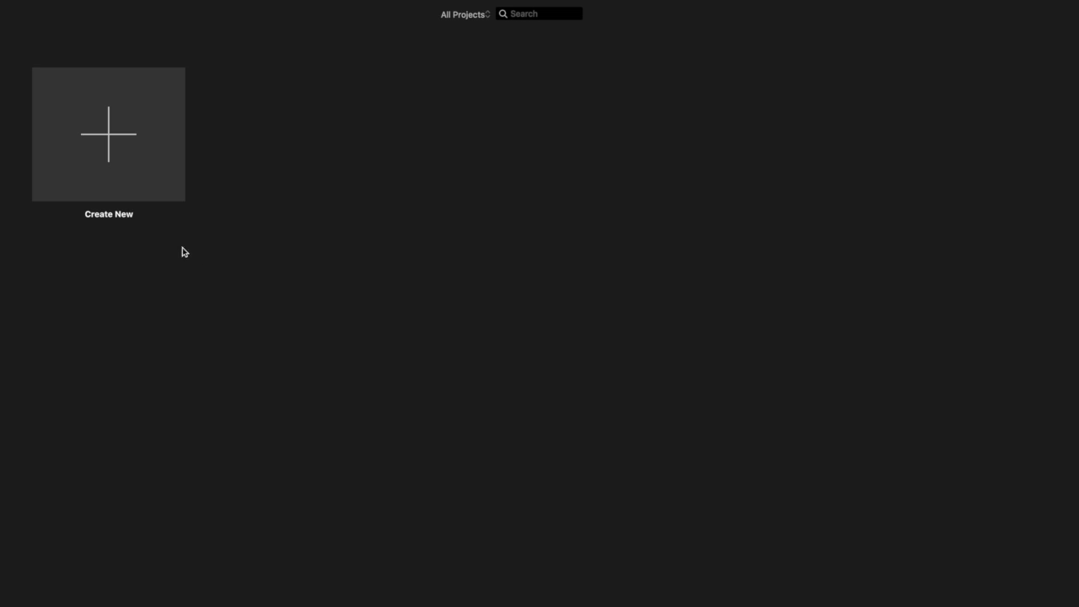
# - Create a new movie project
pyautogui.click(145, 189)
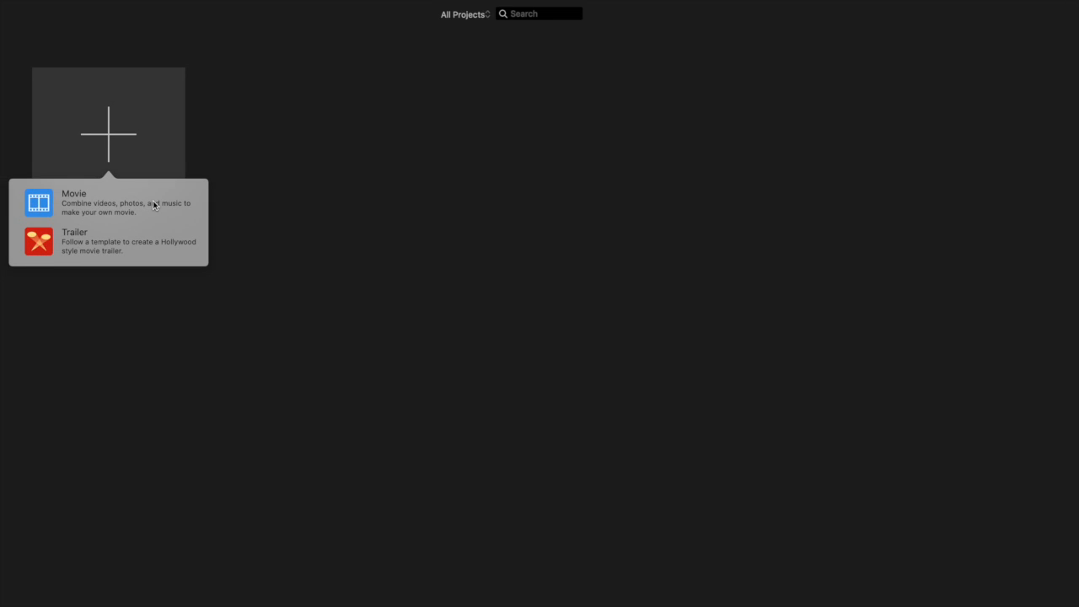
pyautogui.click(153, 203)
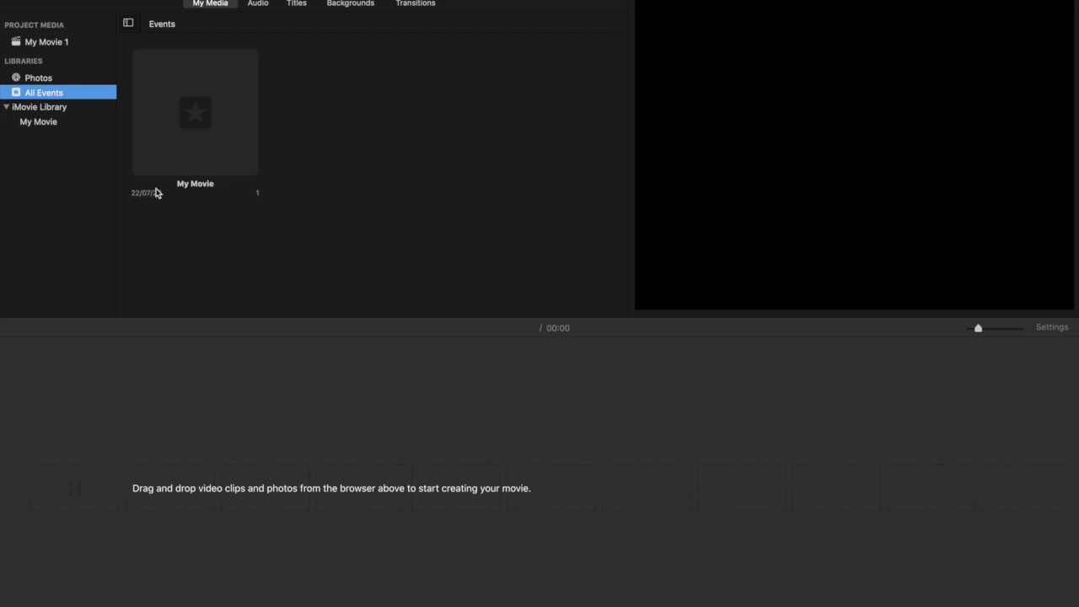
# - Delete the Golden Boy photo from the My Movie event in the iMovie library
pyautogui.click(200, 150)
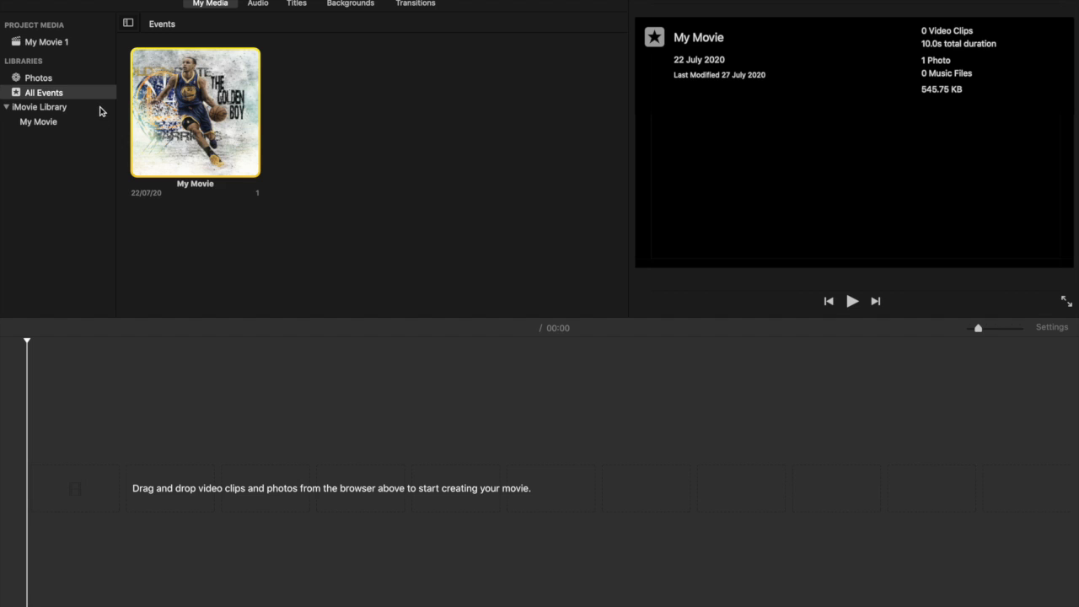
pyautogui.click(76, 123)
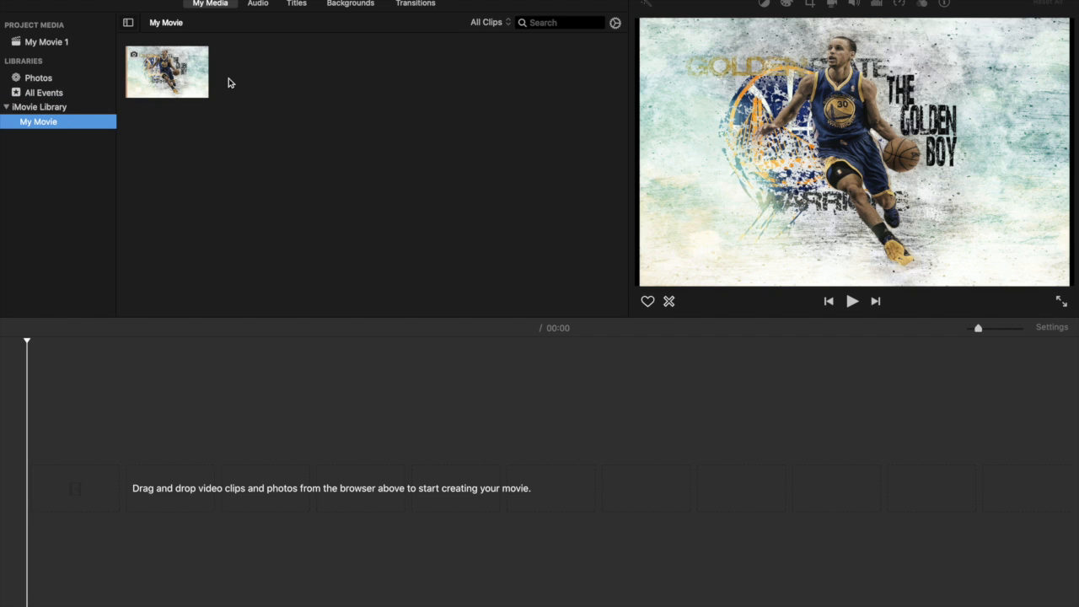
pyautogui.moveTo(139, 71); pyautogui.dragTo(160, 61)
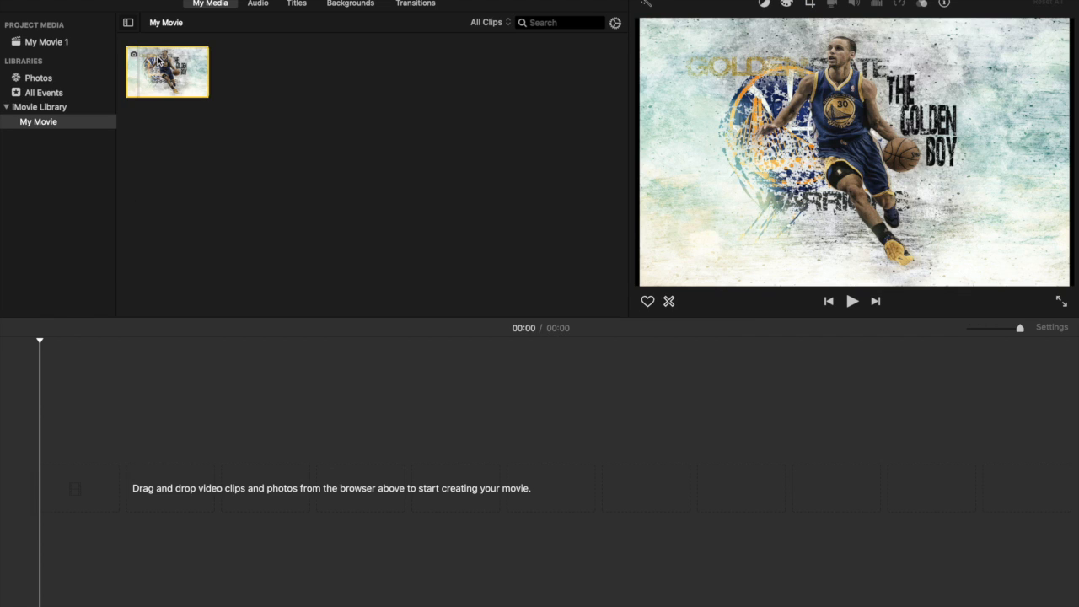
pyautogui.press('super+BackSpace')
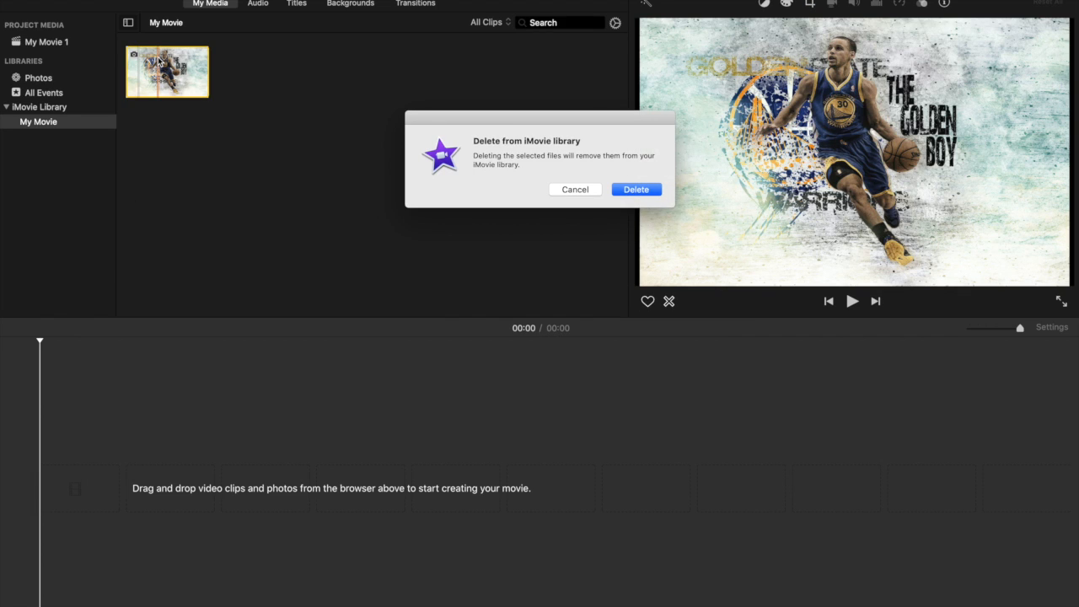
pyautogui.press('Return')
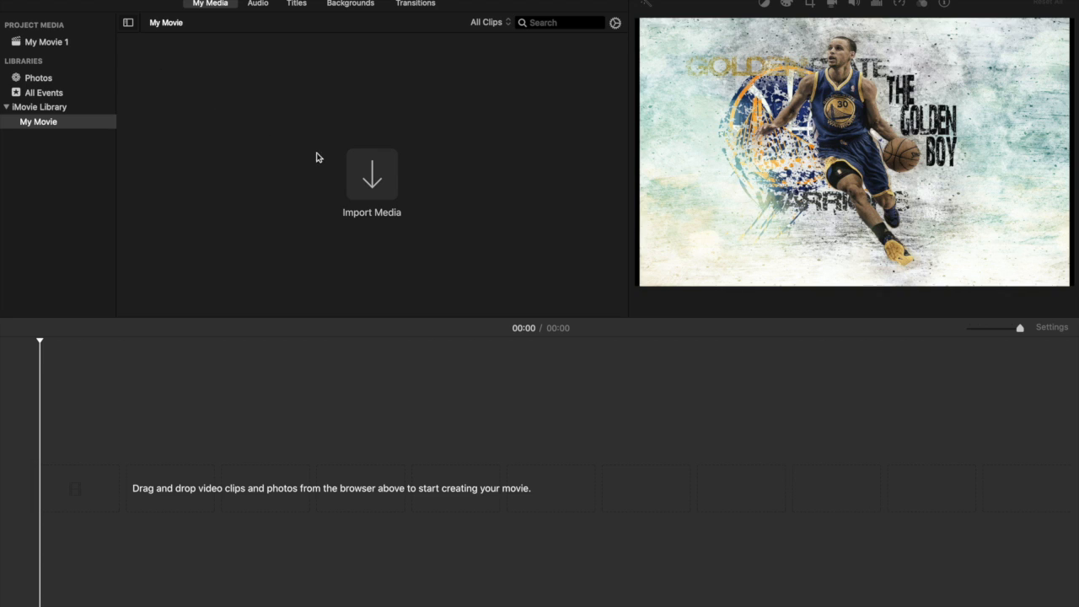
# - Look at the Desktop media files available for import into the My Movie event
pyautogui.click(366, 176)
pyautogui.click(60, 137)
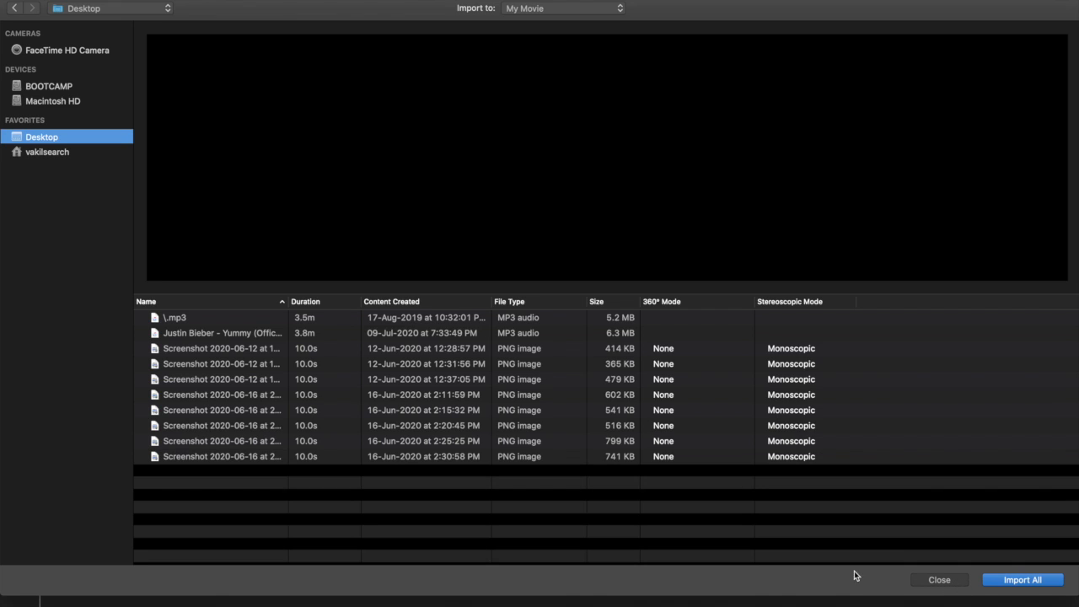
pyautogui.click(920, 580)
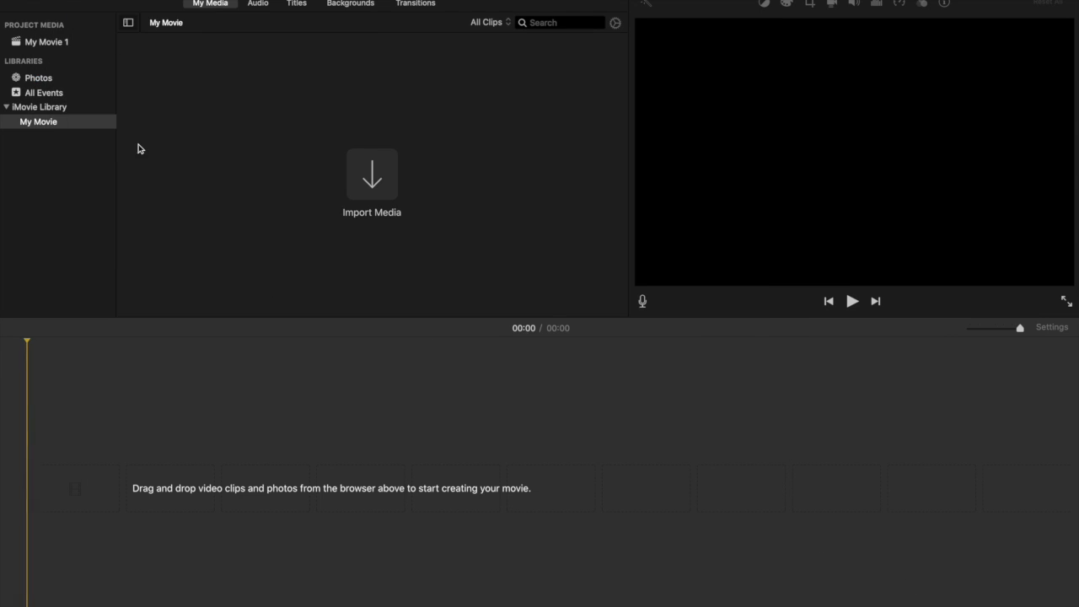
# - Add the Golden Boy photo from the Photos library to the empty timeline and play it from the start
pyautogui.click(38, 80)
pyautogui.moveTo(193, 108); pyautogui.dragTo(197, 410)
pyautogui.click(13, 483)
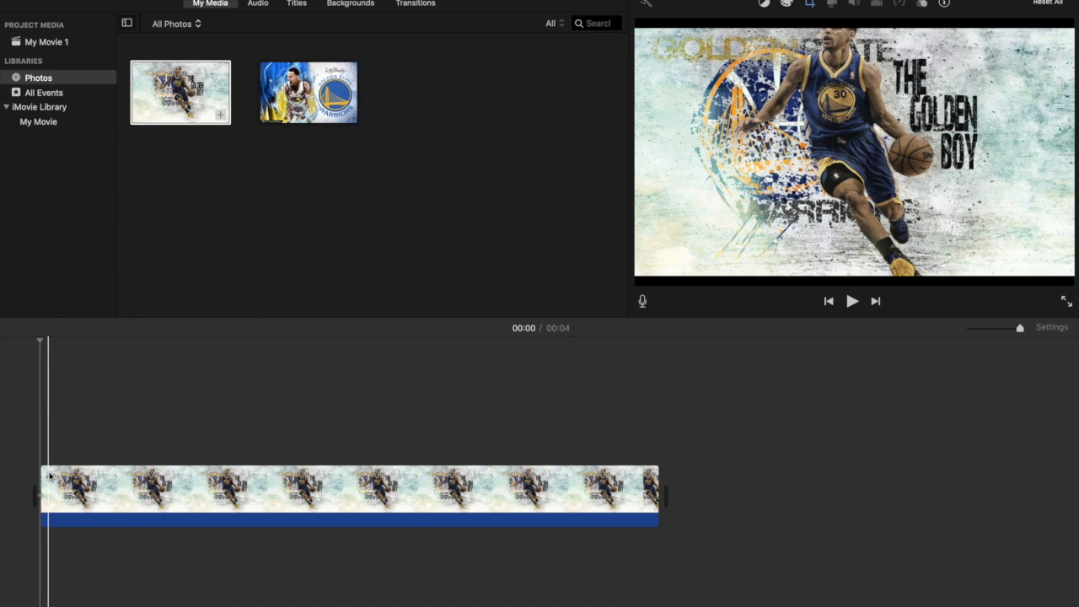
pyautogui.press('space')
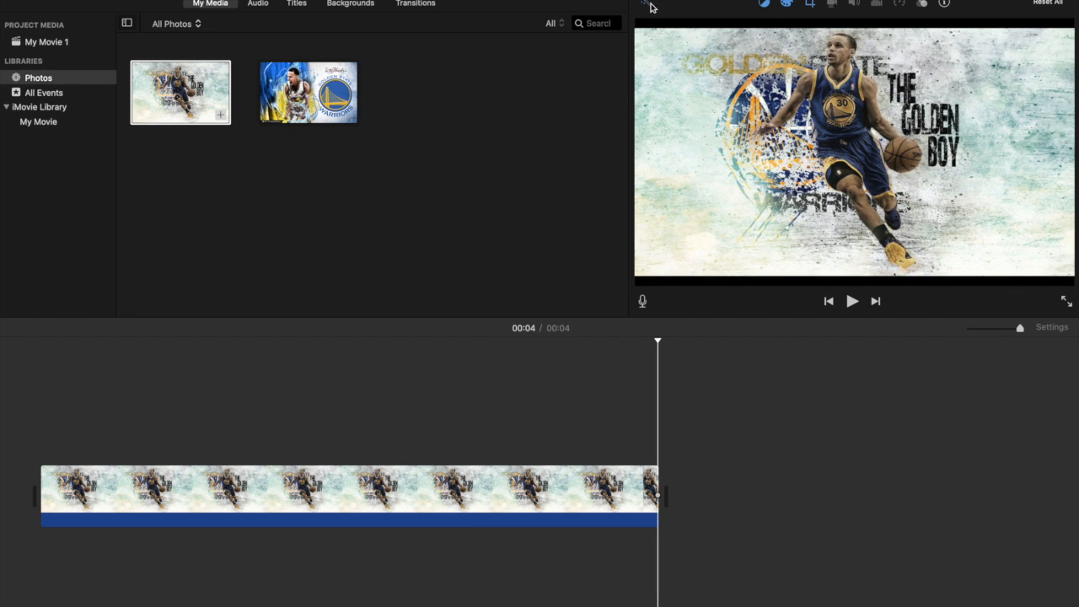
# - Browse the music library and preview the Alan Walker tracks Ignite and On My Way
pyautogui.click(258, 4)
pyautogui.click(205, 121)
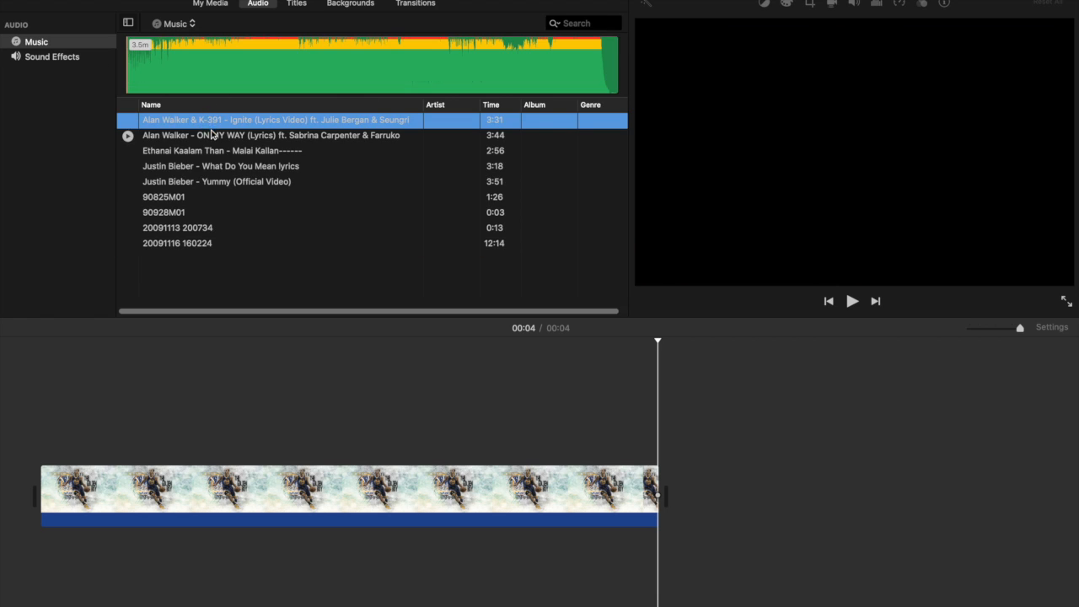
pyautogui.click(214, 136)
pyautogui.click(209, 126)
pyautogui.click(127, 121)
pyautogui.click(127, 120)
# - Look through the available title styles, backgrounds and transitions
pyautogui.click(305, 4)
pyautogui.click(23, 91)
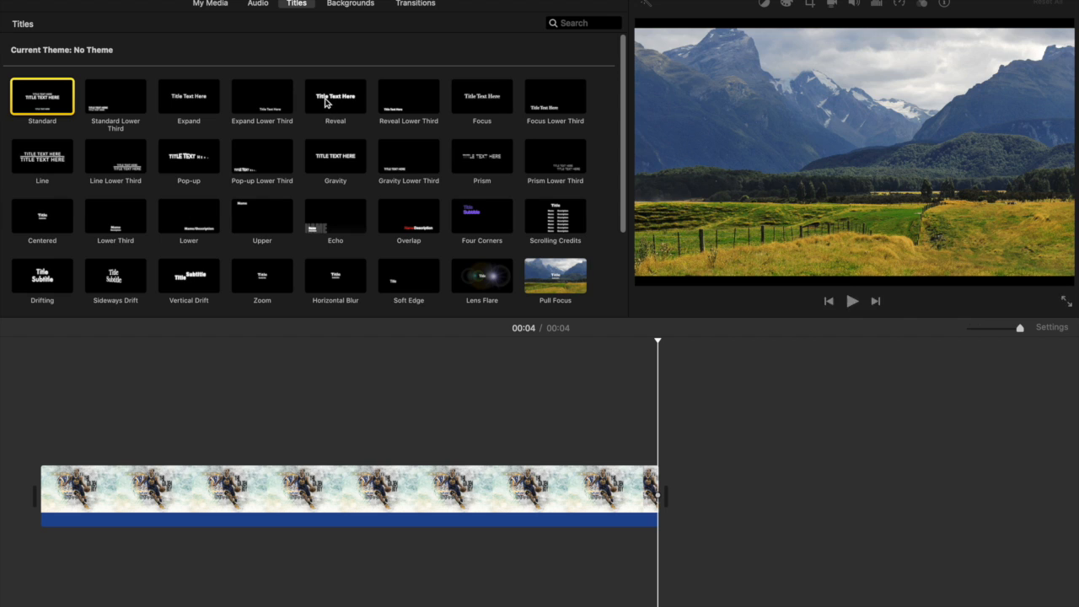
pyautogui.click(340, 6)
pyautogui.click(33, 76)
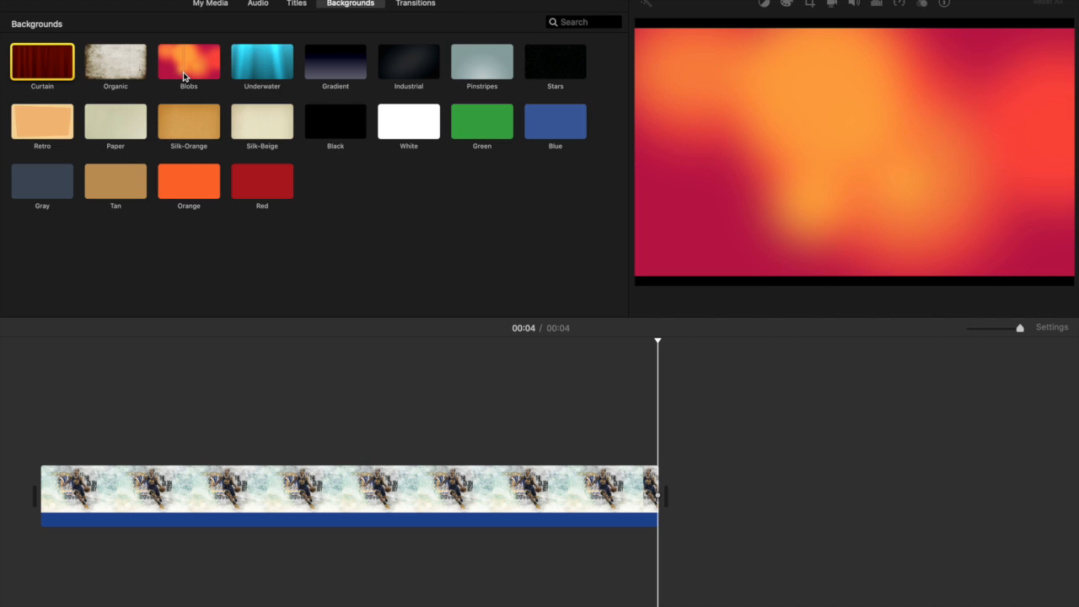
pyautogui.click(401, 9)
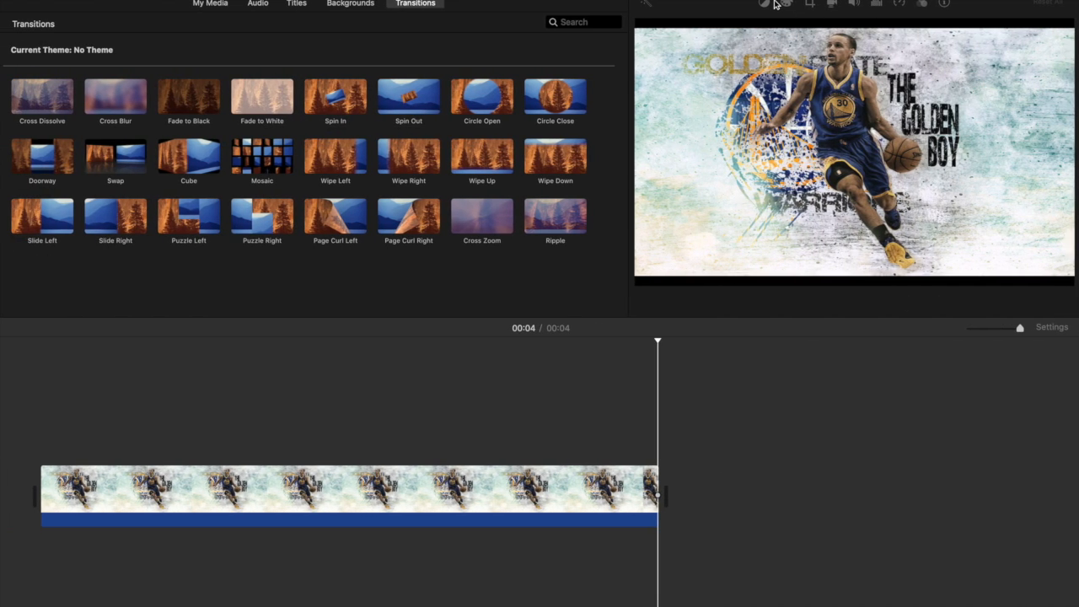
# - Overlay the blue and yellow Warriors photo above the Golden Boy clip and return the playhead to the start
pyautogui.click(211, 4)
pyautogui.moveTo(337, 93); pyautogui.dragTo(38, 416)
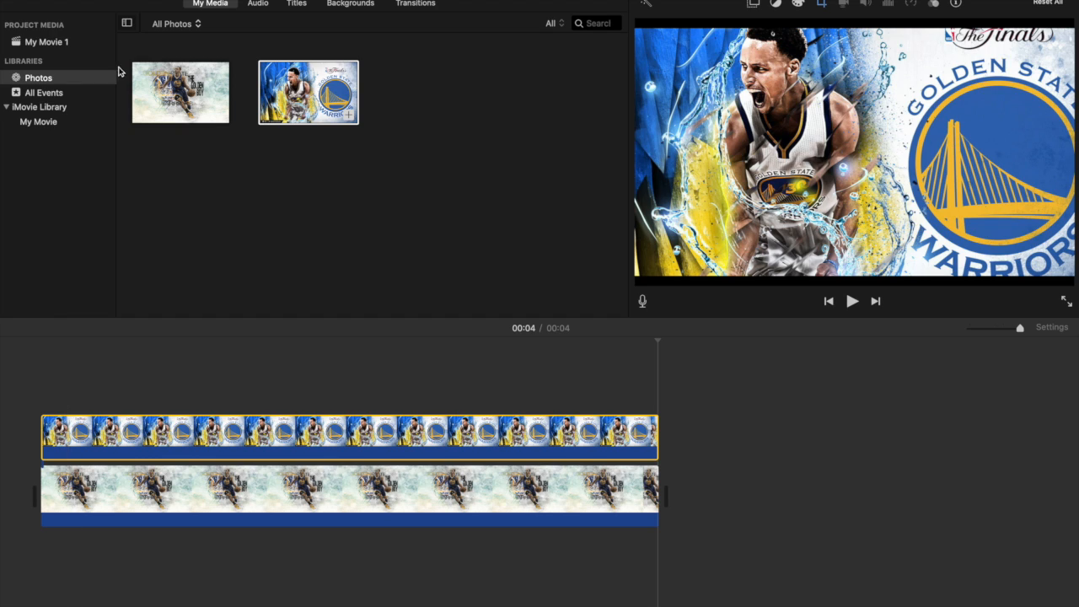
pyautogui.click(5, 386)
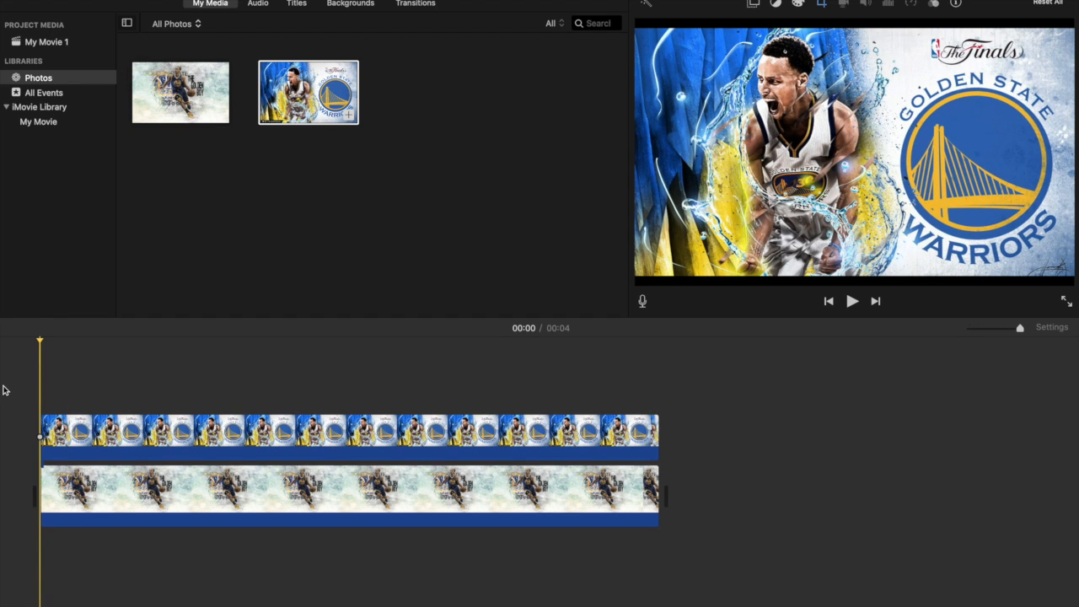
# - Play the movie, try the Split Screen overlay on the upper Warriors clip, and set it to Picture in Picture
pyautogui.click(755, 5)
pyautogui.press('space')
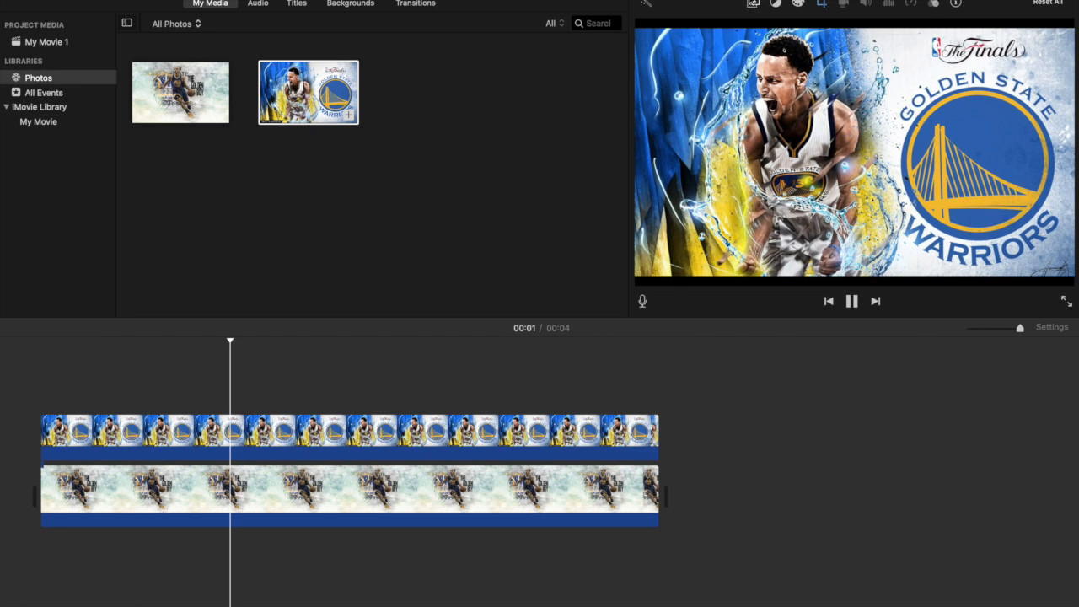
pyautogui.click(724, 24)
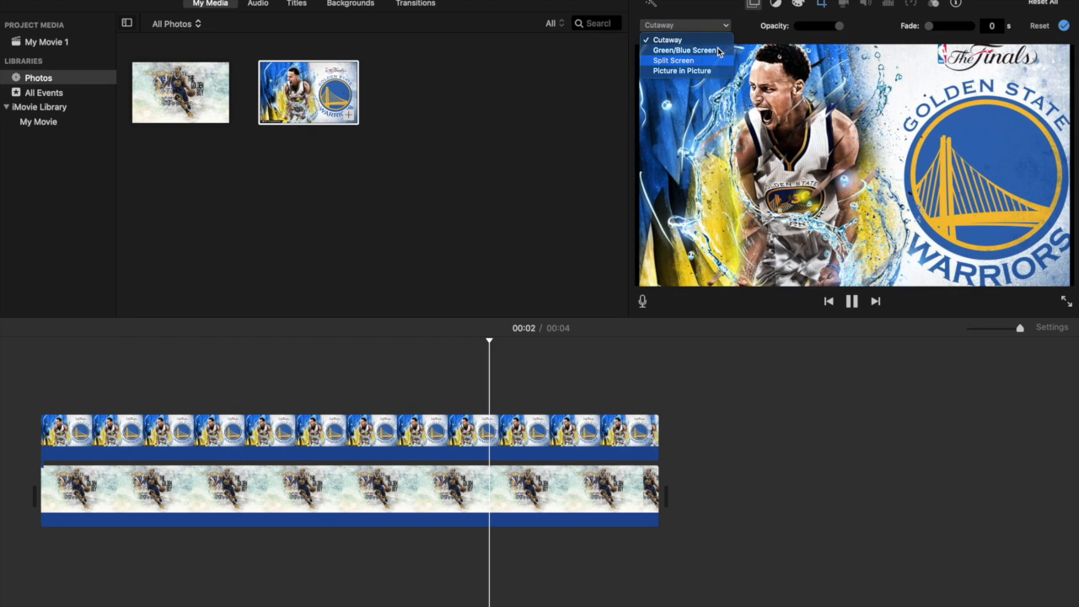
pyautogui.click(687, 58)
pyautogui.click(721, 25)
pyautogui.click(699, 67)
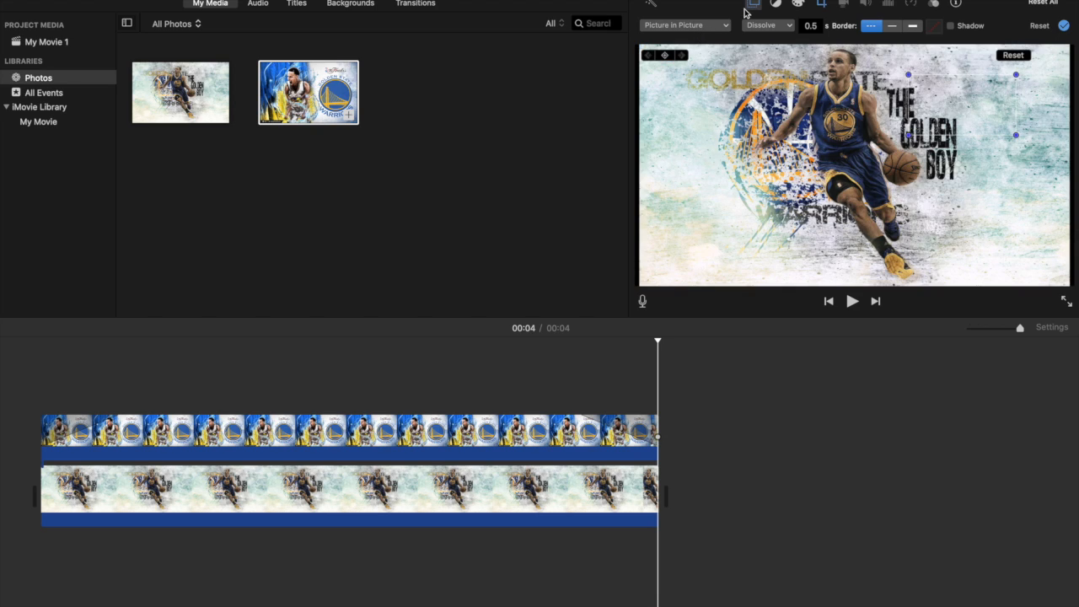
pyautogui.click(781, 26)
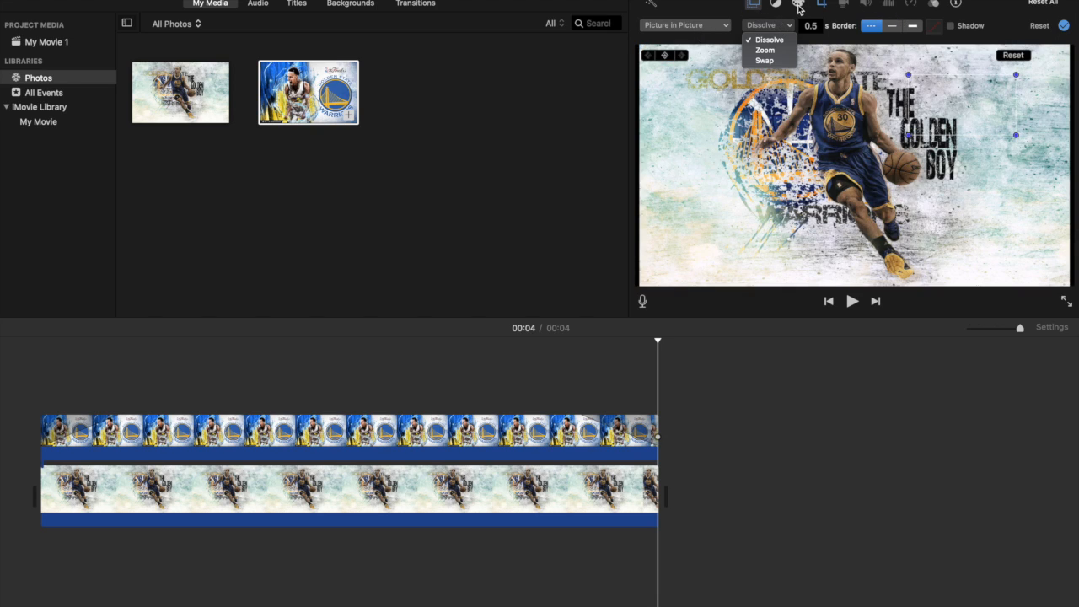
pyautogui.click(799, 7)
pyautogui.click(799, 7)
# - Try Ken Burns framing and Crop to Fill on the upper Warriors clip, and set its crop style to Fit
pyautogui.click(822, 4)
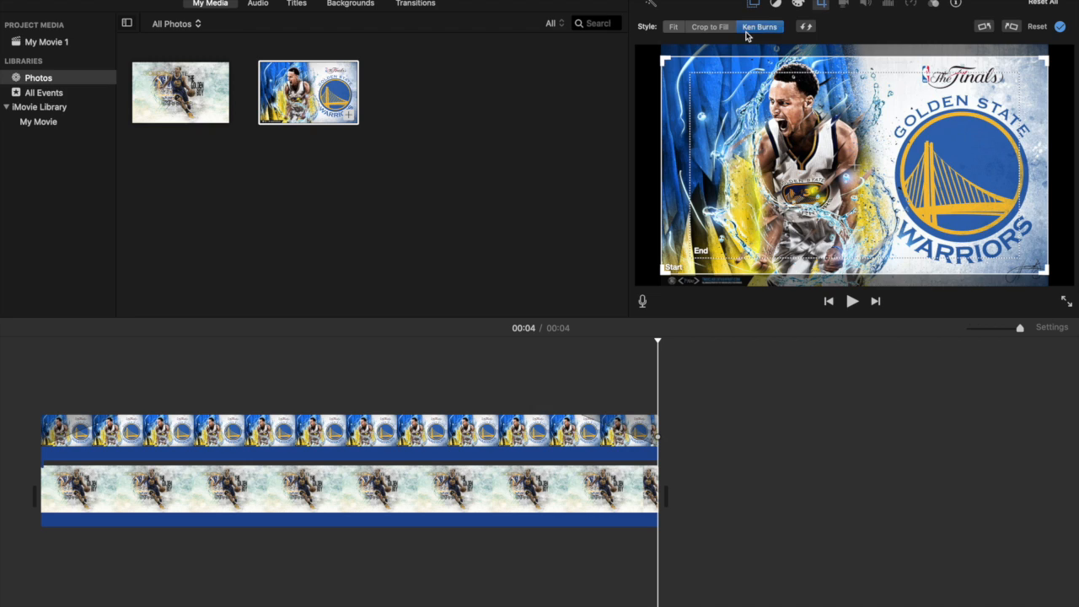
pyautogui.moveTo(666, 69); pyautogui.dragTo(673, 88)
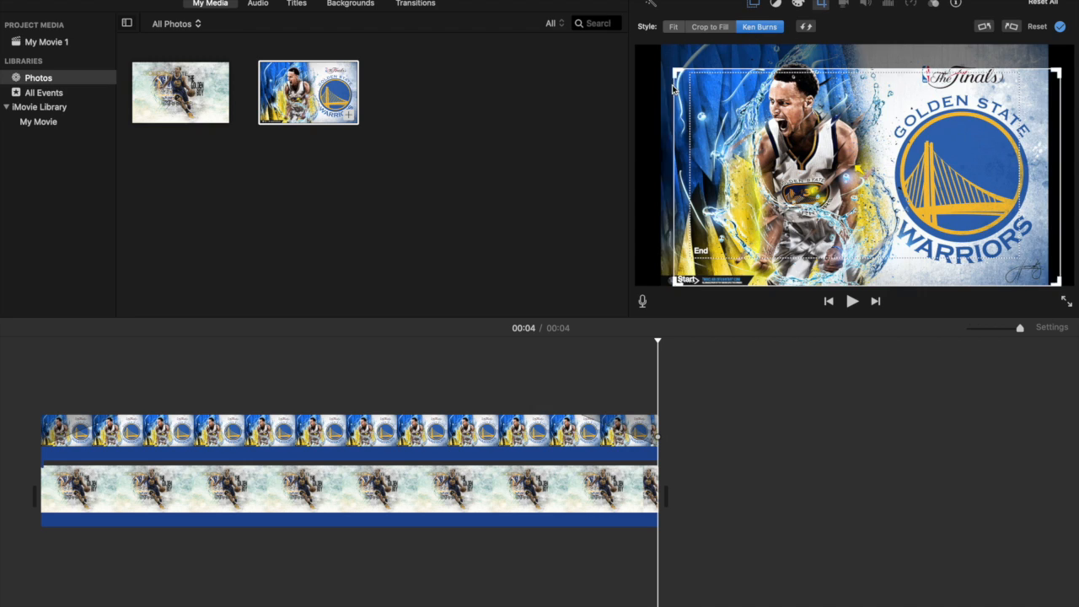
pyautogui.click(698, 30)
pyautogui.click(673, 27)
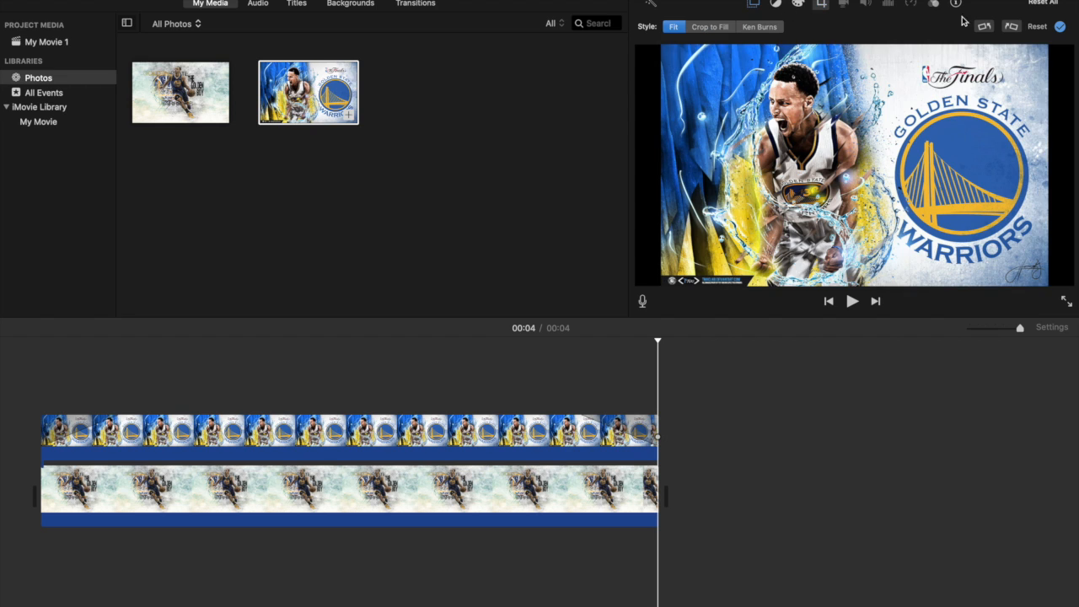
# - Try rotating the upper Warriors clip in both directions, bringing it back to its upright orientation
pyautogui.click(1011, 27)
pyautogui.click(984, 26)
pyautogui.click(983, 26)
pyautogui.click(984, 26)
pyautogui.click(984, 26)
pyautogui.click(984, 26)
# - View the sharing destinations offered for the movie
pyautogui.click(1059, 0)
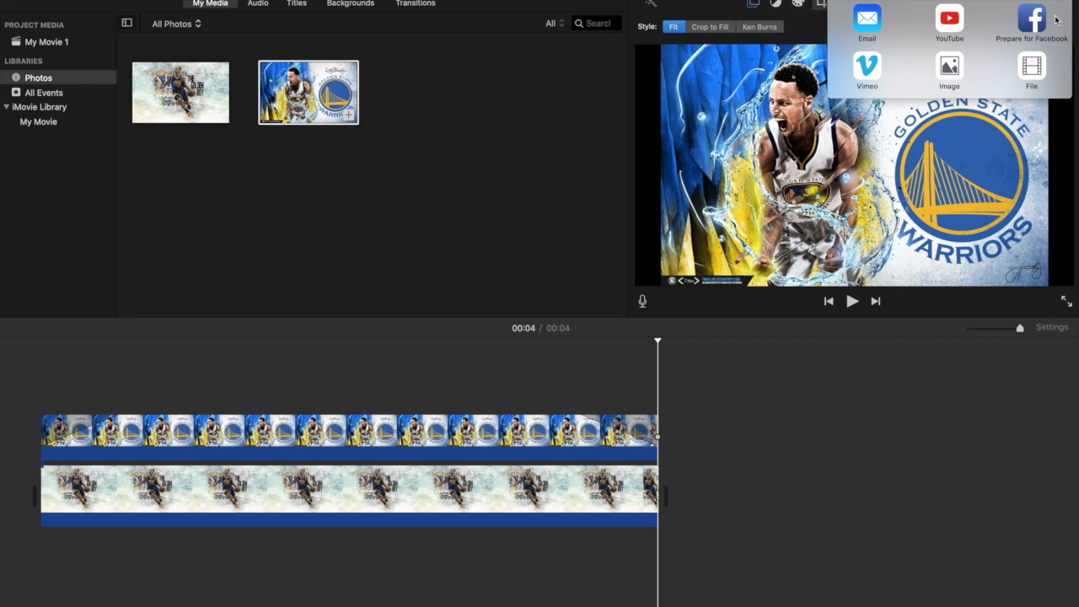
pyautogui.click(966, 314)
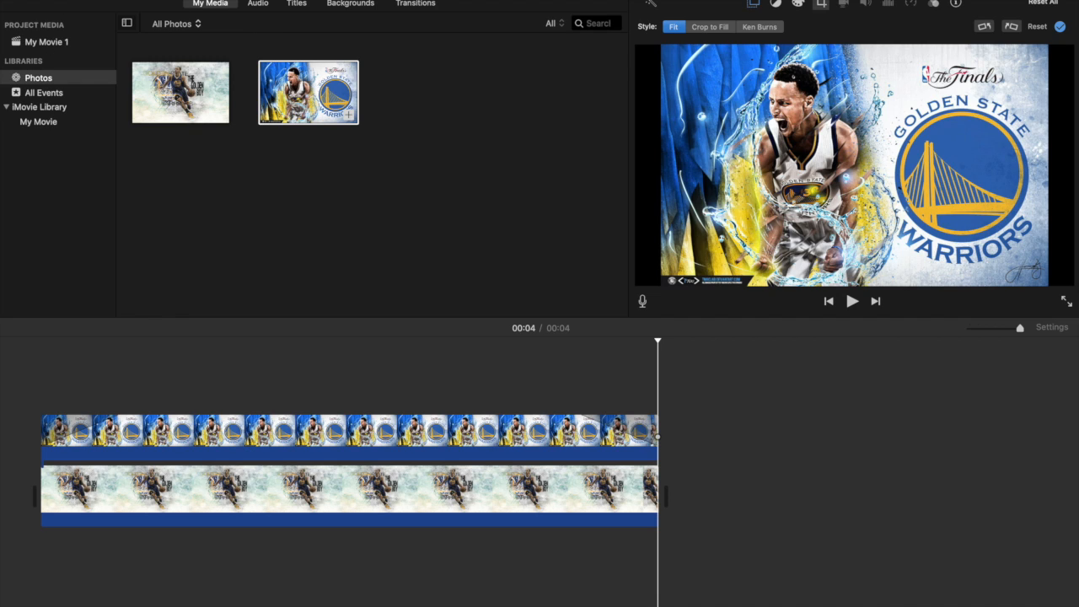
# - Return the playhead to the start and look at the Desktop files available for import into Project Media
pyautogui.press('super+1')
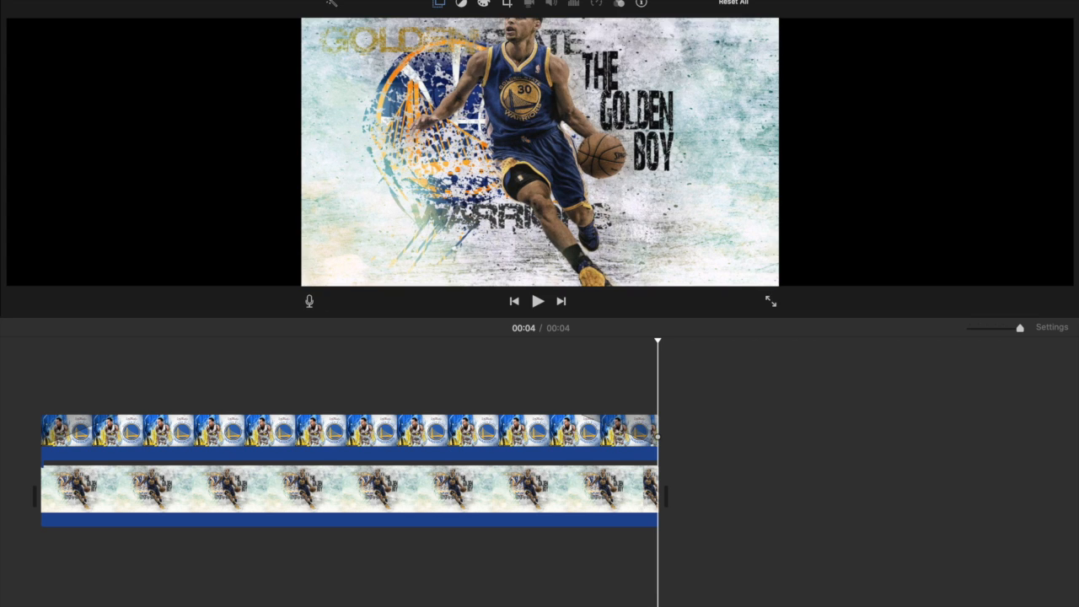
pyautogui.press('Home')
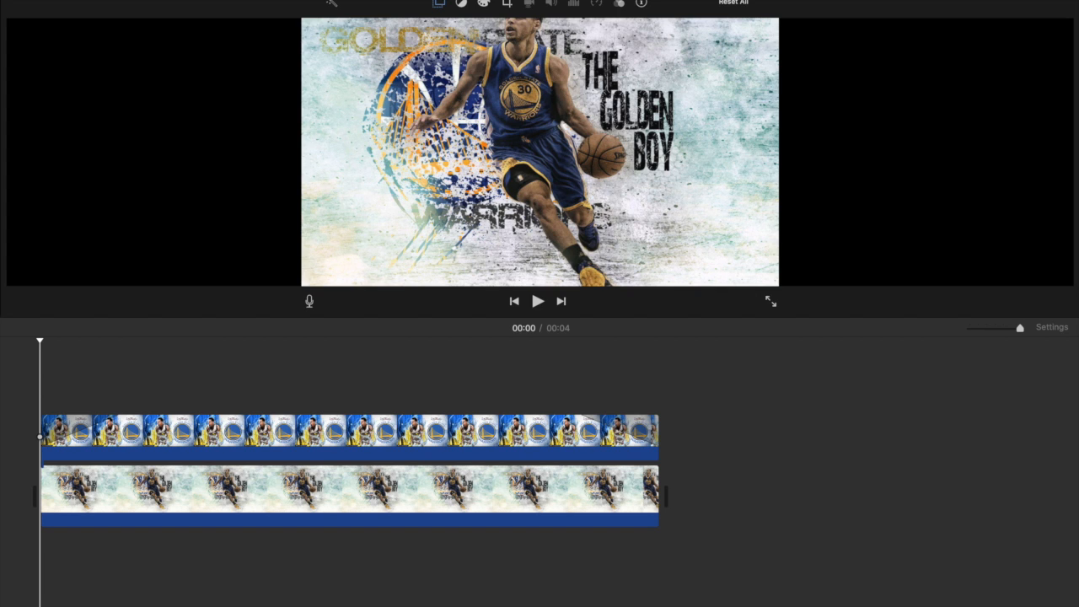
pyautogui.press('super+i')
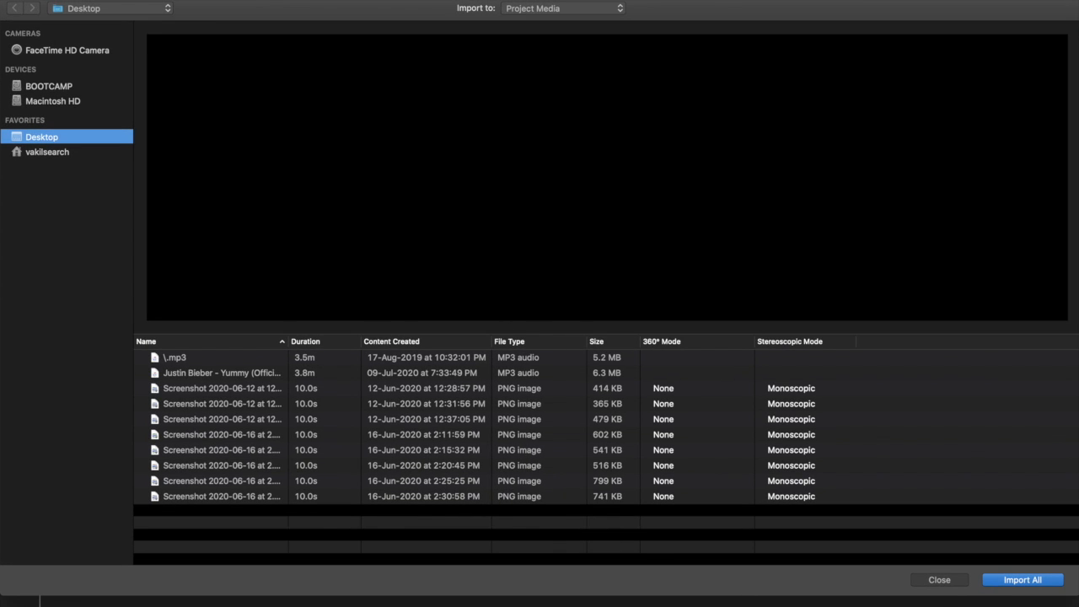
pyautogui.click(936, 583)
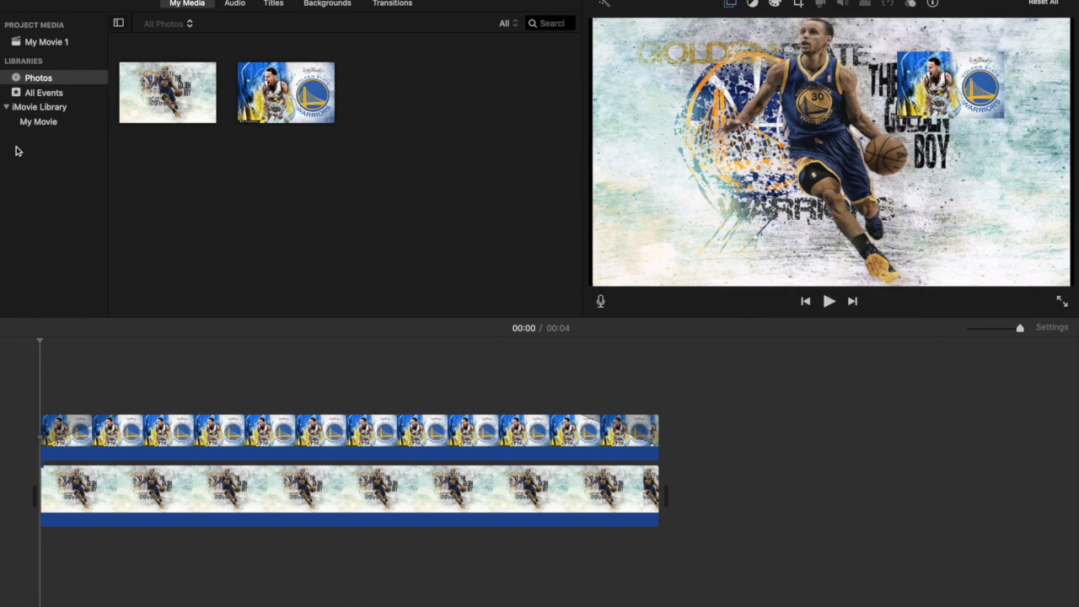
# - View the media in the My Movie event and in the My Movie 1 project
pyautogui.click(10, 123)
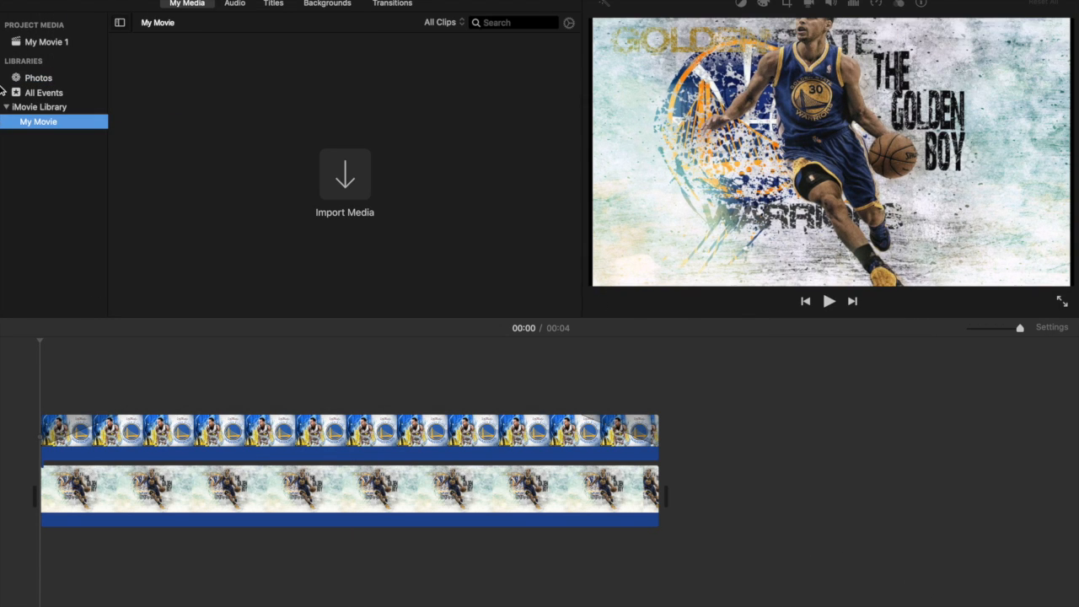
pyautogui.click(30, 44)
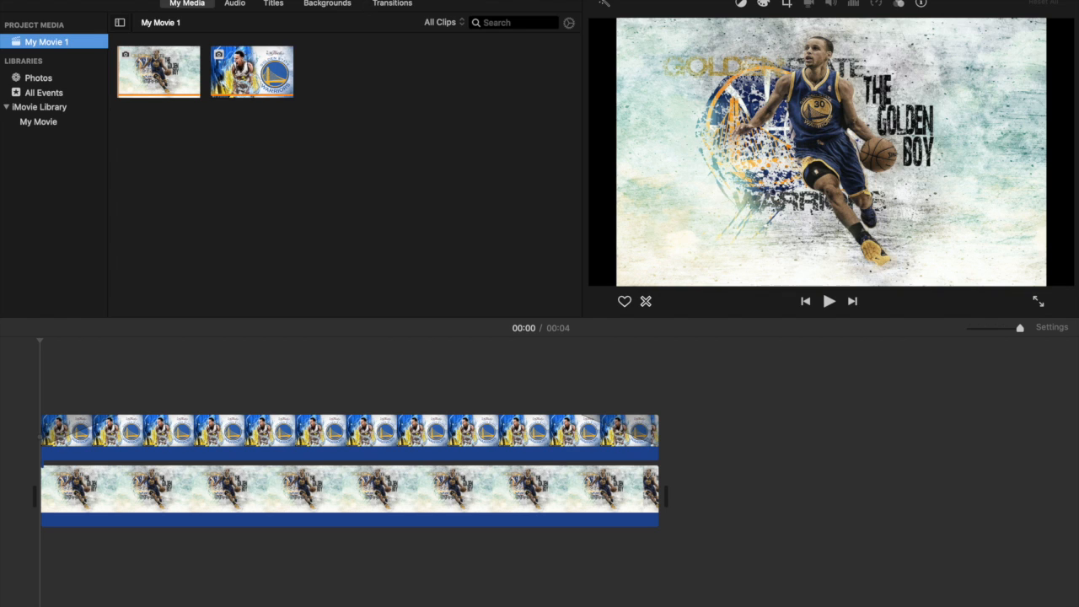
pyautogui.click(150, 337)
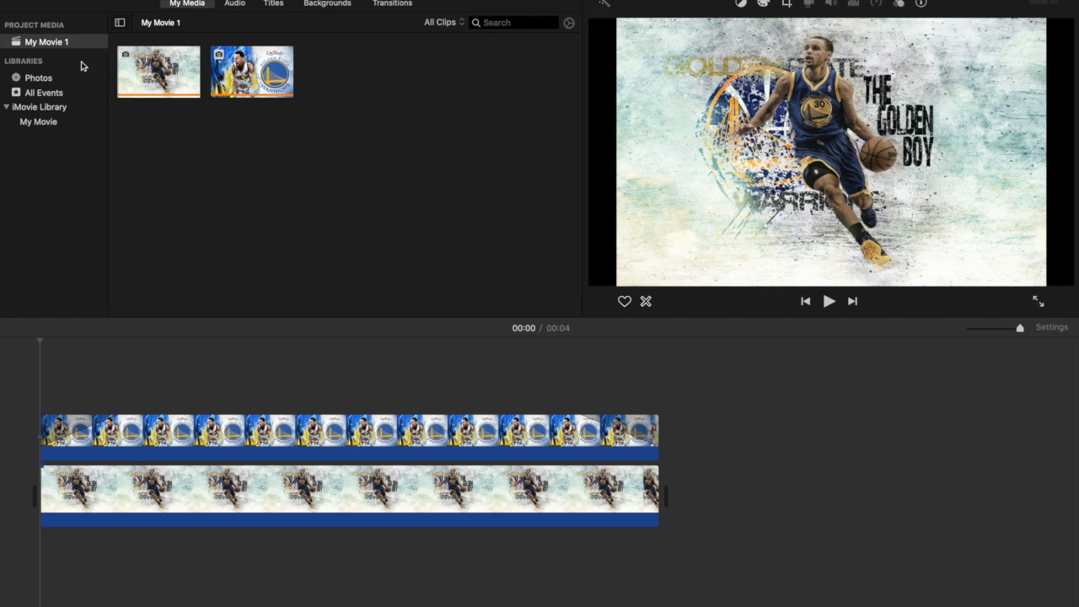